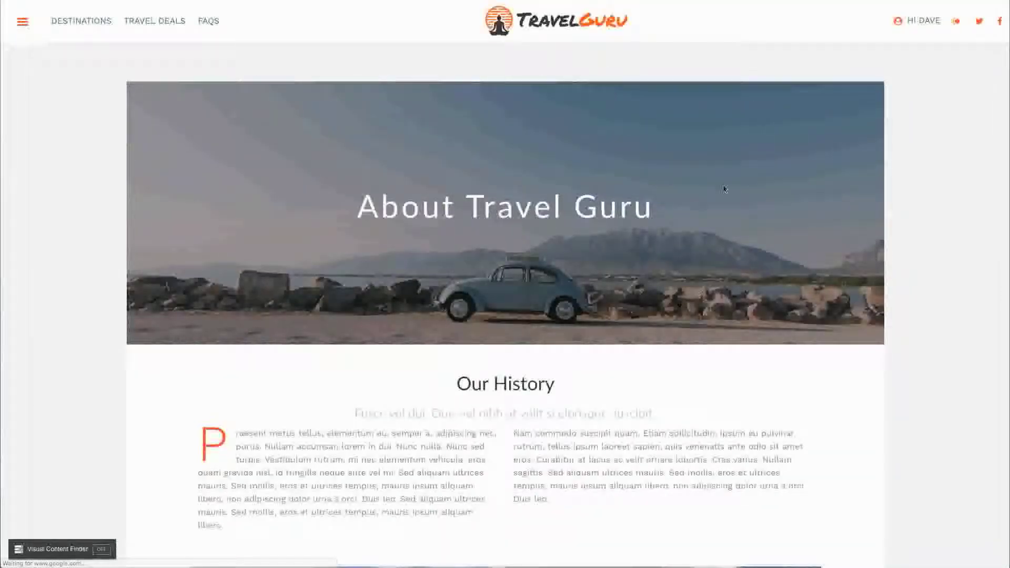
- Open the About page's settings and review the header image and Page Title fields
left_click_drag(359, 206, 653, 208)
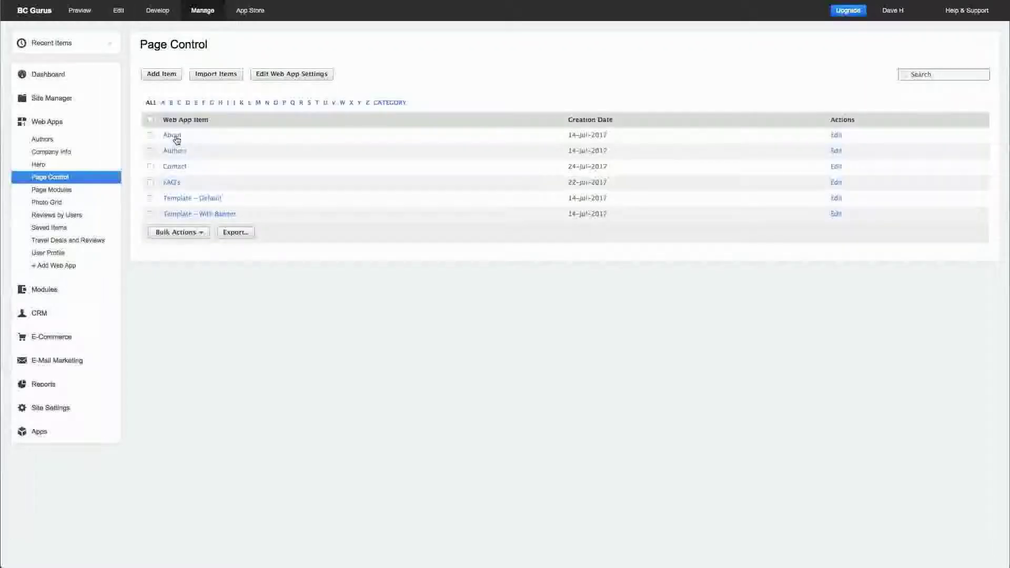
left_click(174, 136)
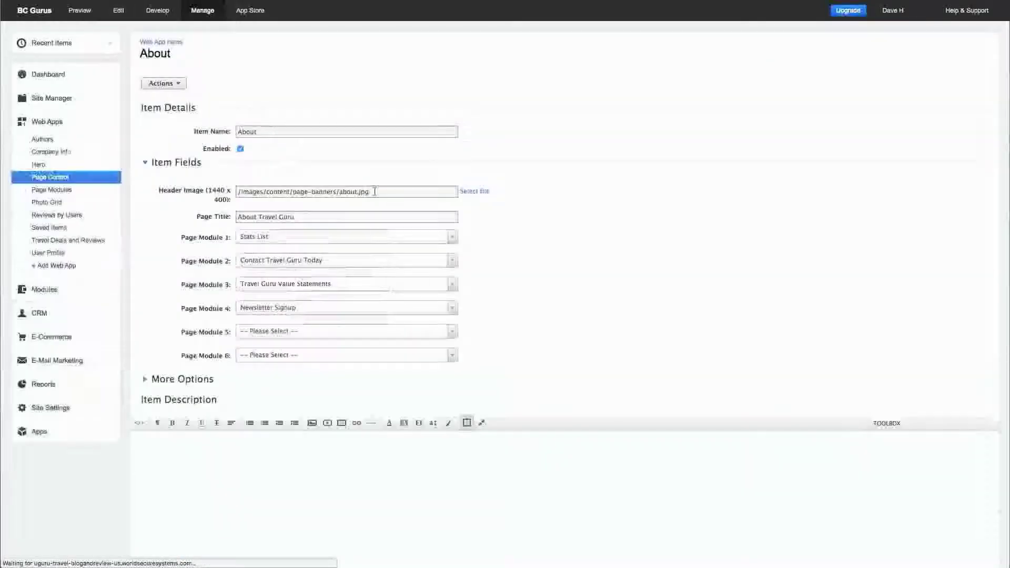
triple_click(375, 191)
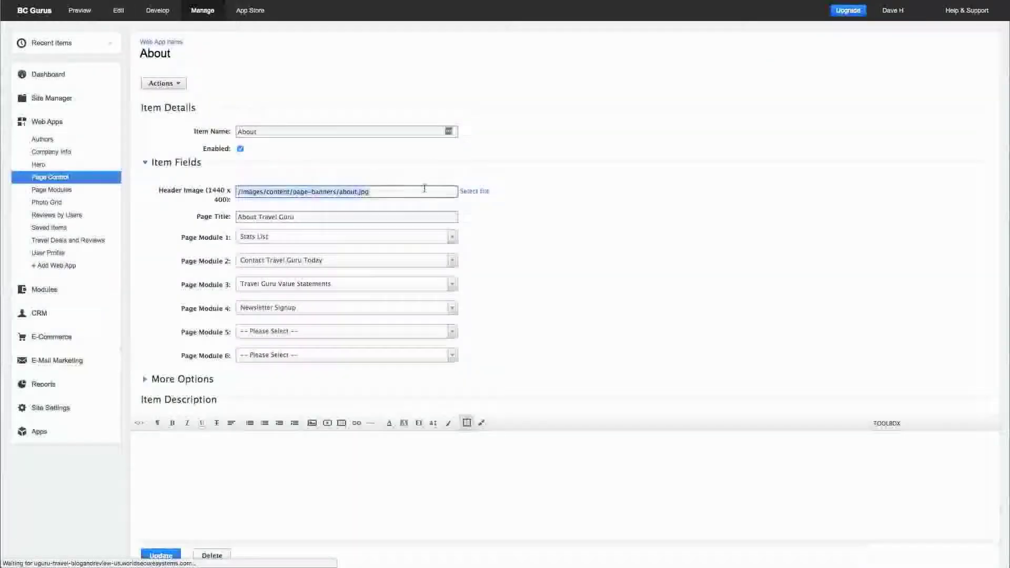
left_click(159, 192)
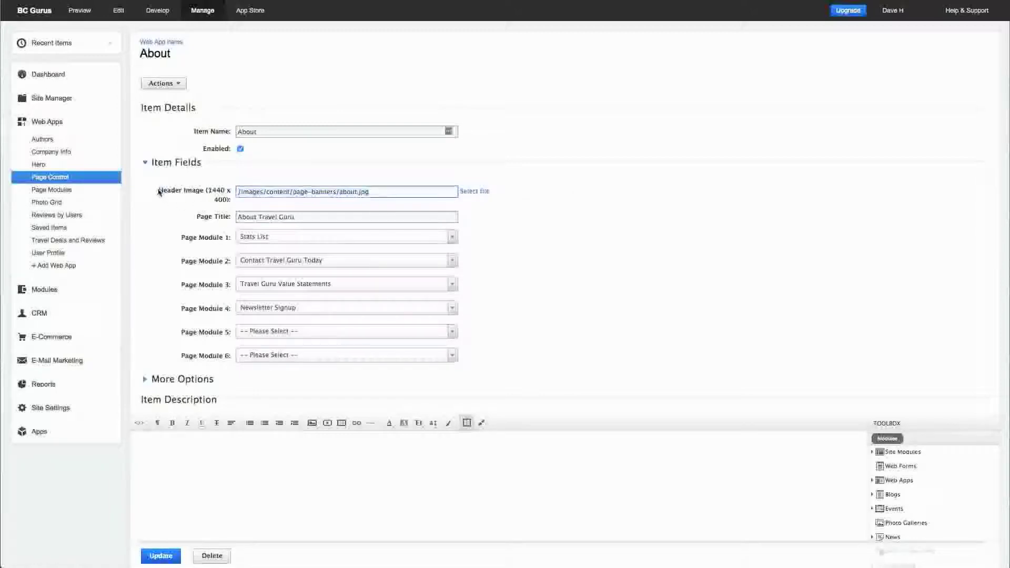
left_click_drag(212, 196, 222, 204)
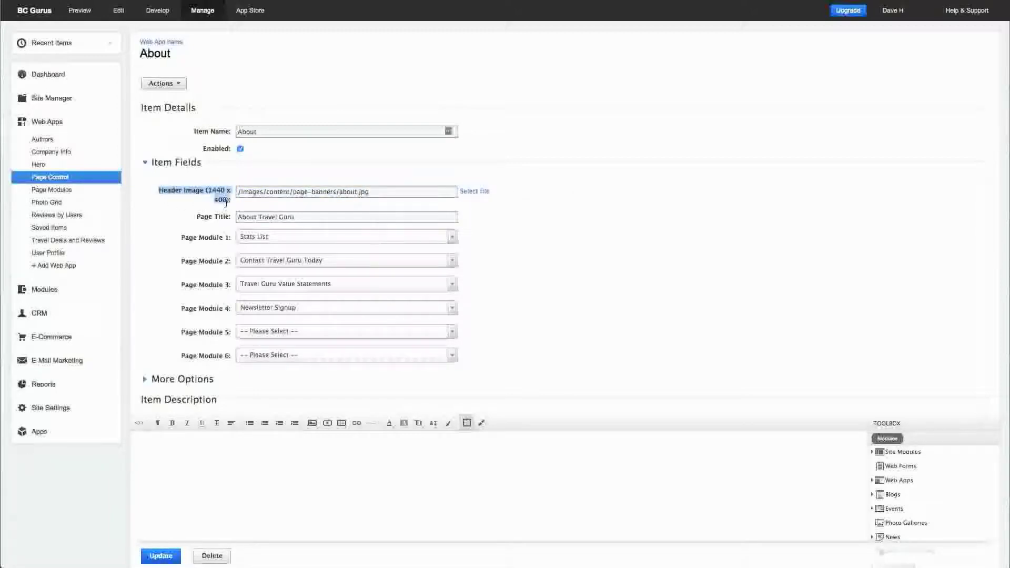
left_click_drag(194, 220, 215, 220)
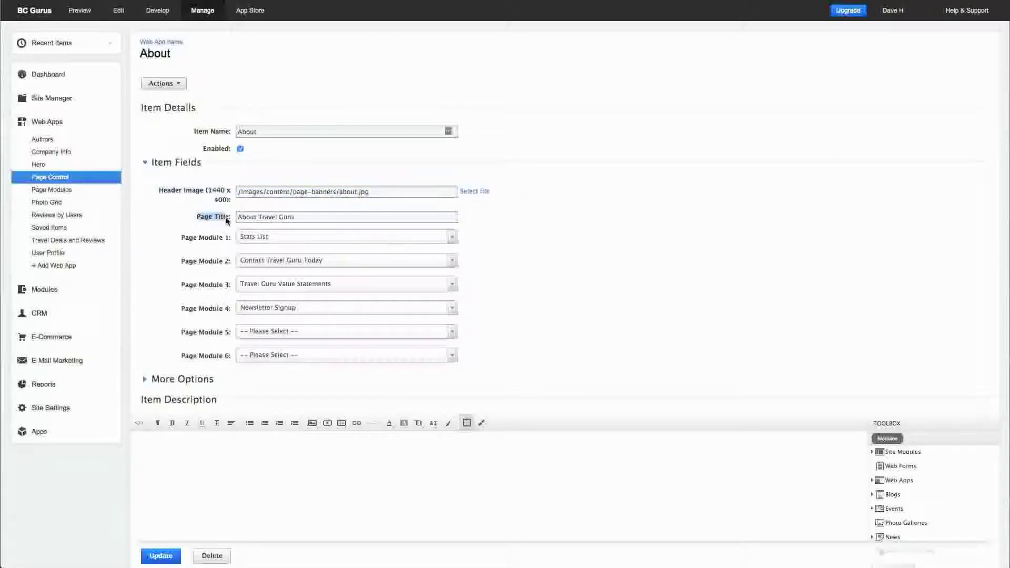
- Change the Page Title to 'About the Travel Gurus' and confirm the live banner heading
left_click(259, 216)
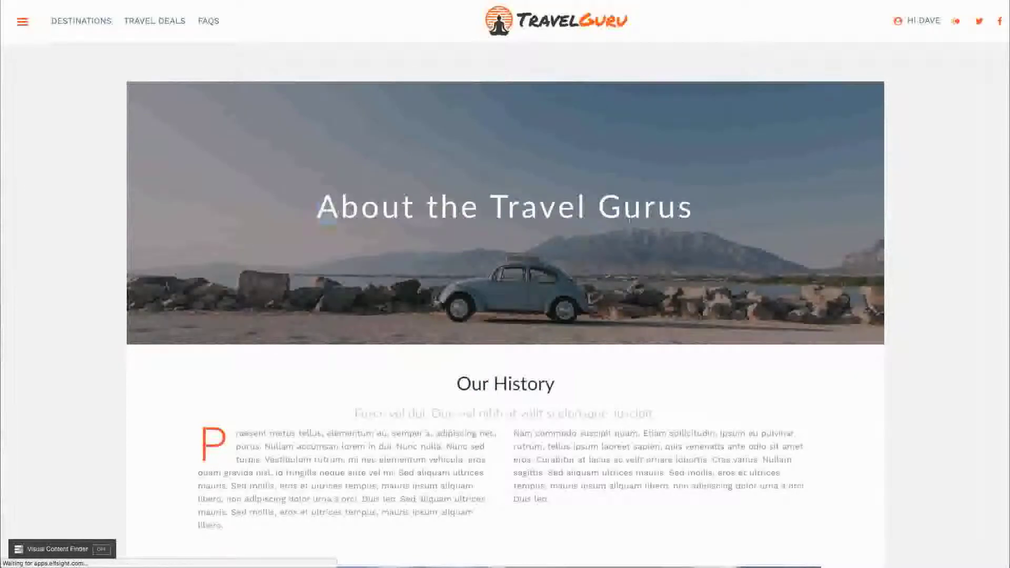
triple_click(629, 217)
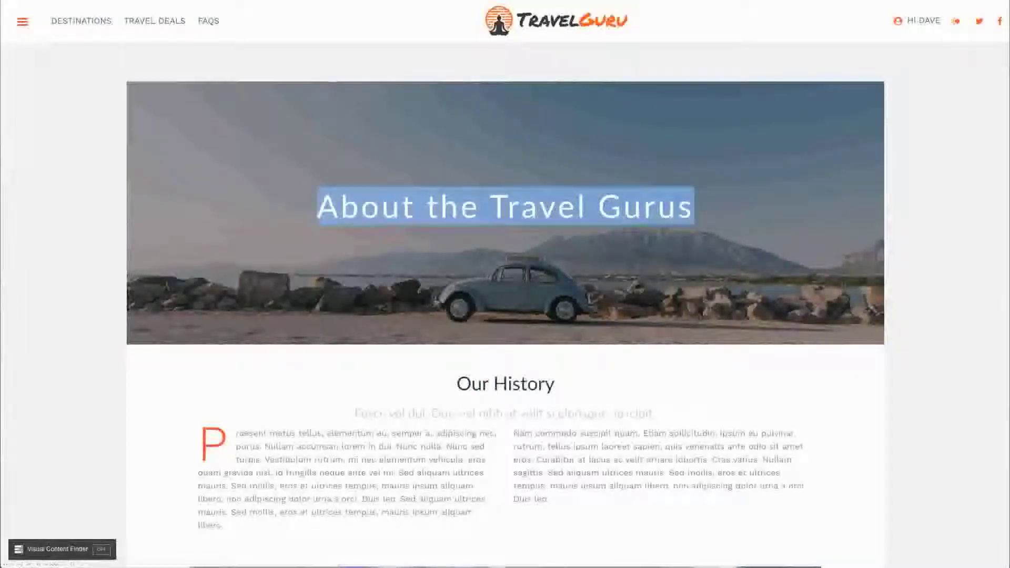
key("ctrl+Tab")
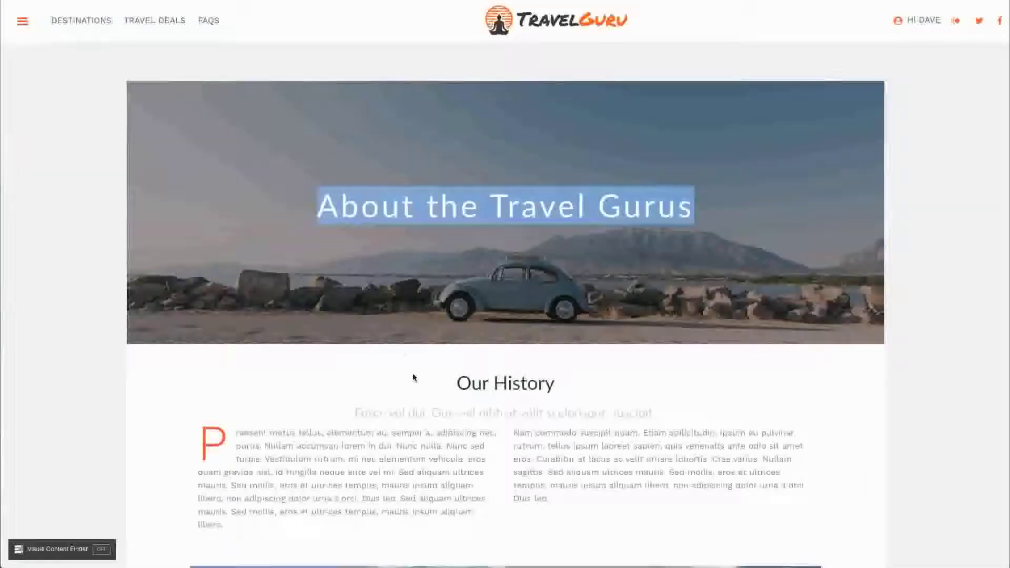
scroll(412, 379, "down", 10)
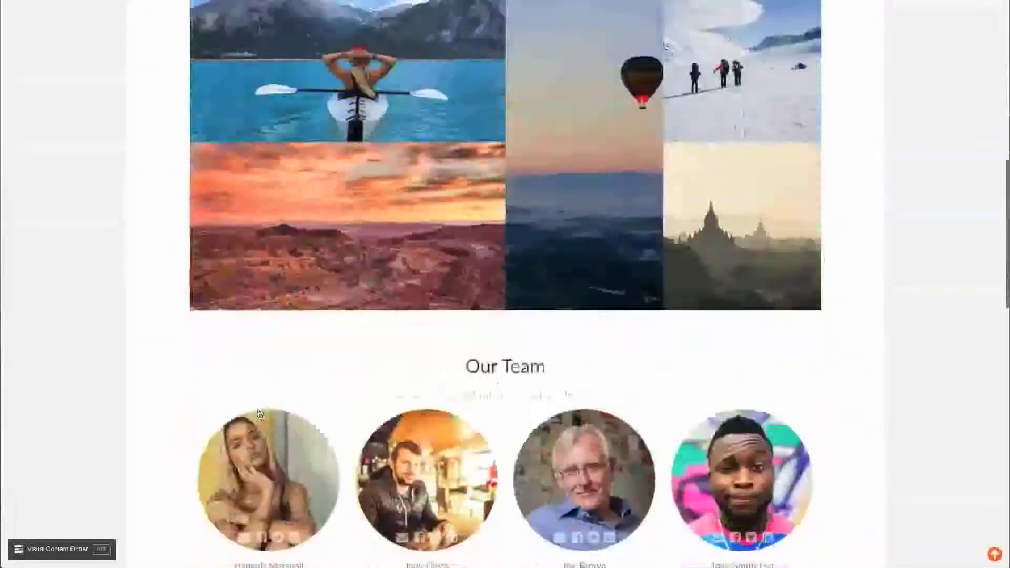
scroll(250, 413, "down", 9)
scroll(347, 362, "up", 2)
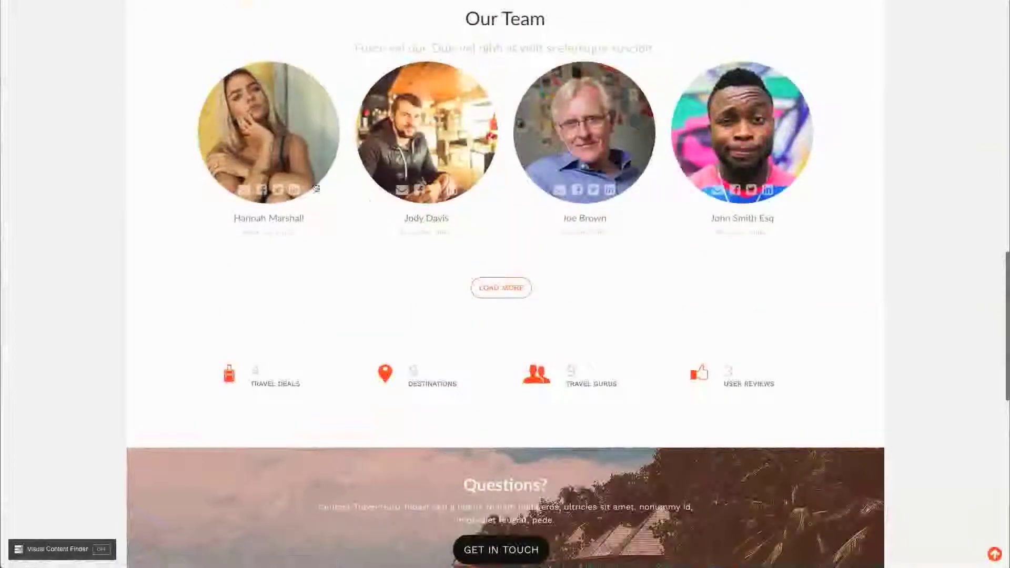
left_click_drag(170, 369, 737, 372)
scroll(737, 372, "down", 3)
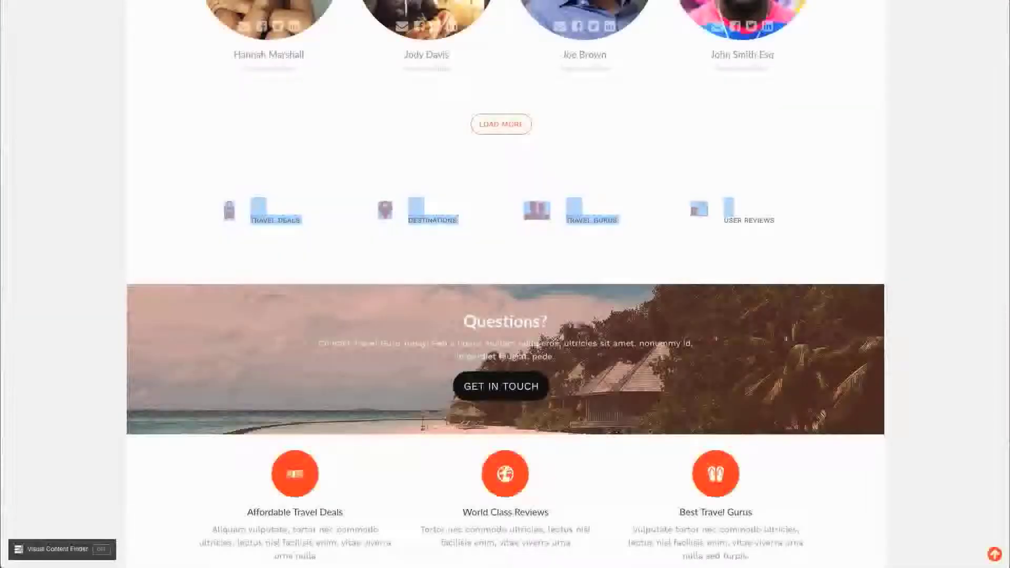
scroll(422, 339, "down", 3)
scroll(423, 339, "up", 1)
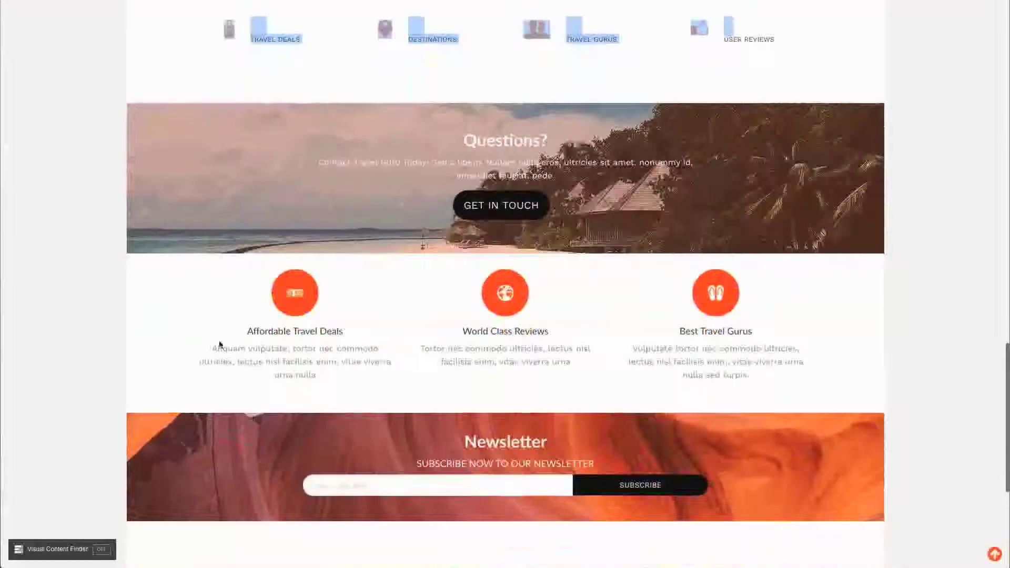
left_click_drag(212, 348, 769, 366)
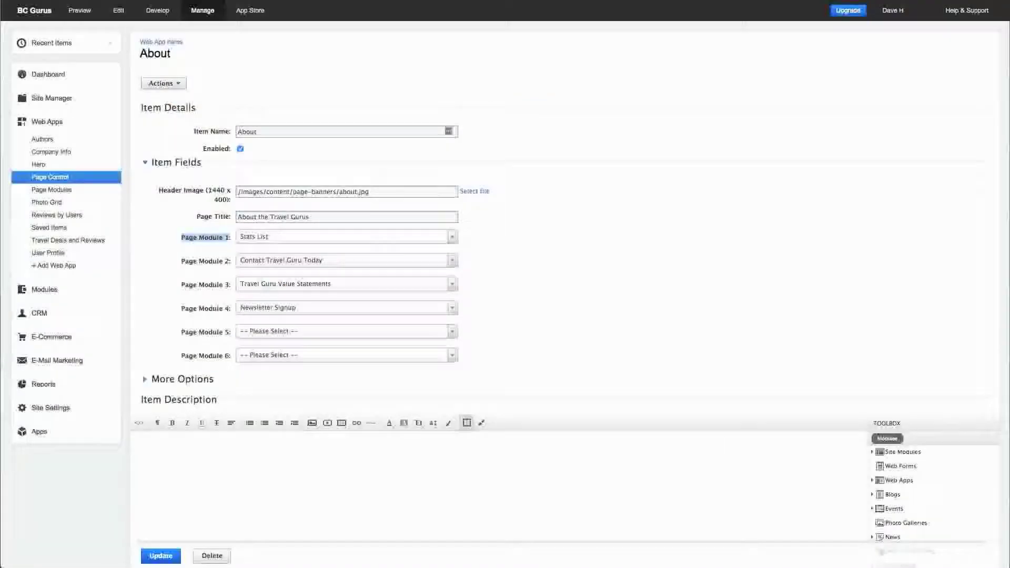
- Set the Page Module 3 dropdown to Newsletter Signup and Page Module 4 to Travel Guru Value Statements
left_click(329, 286)
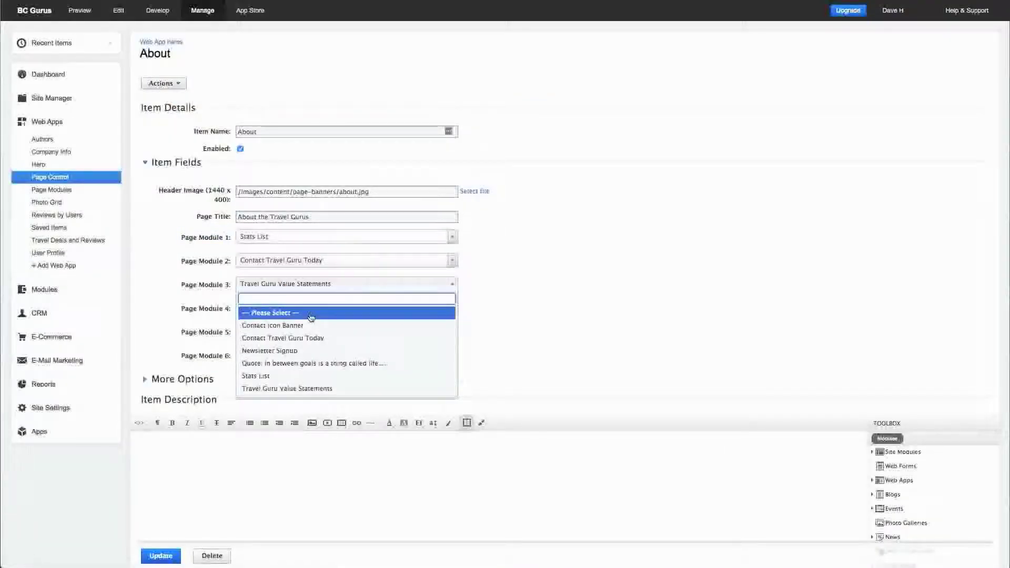
left_click(516, 300)
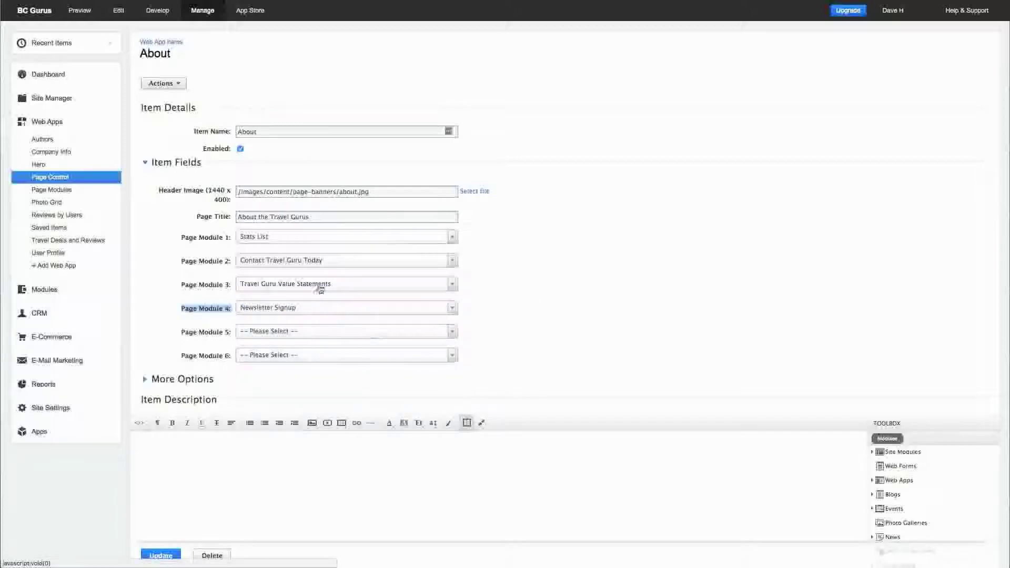
left_click(323, 287)
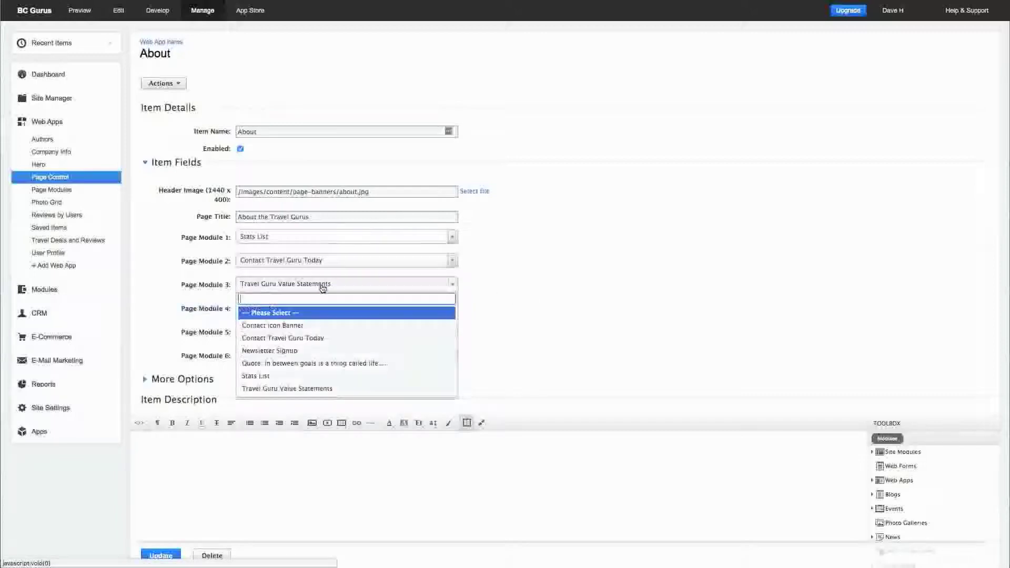
left_click(302, 350)
left_click(301, 308)
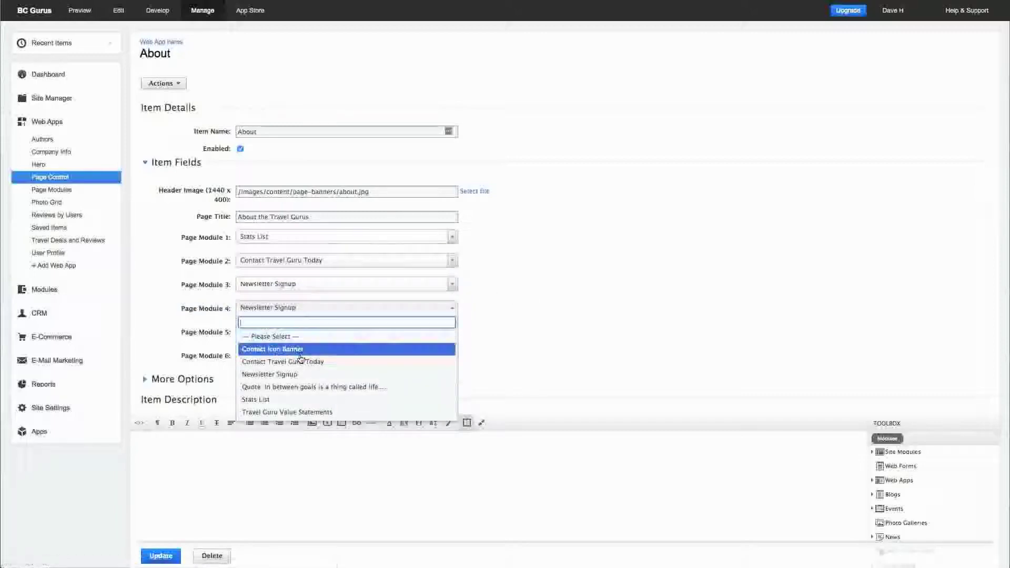
left_click(303, 412)
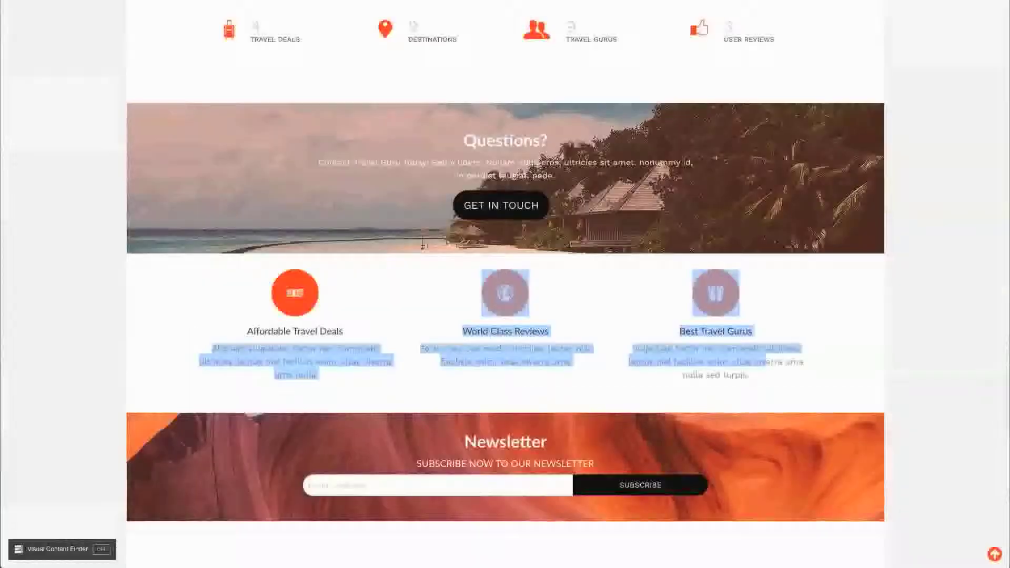
scroll(532, 378, "down", 5)
scroll(531, 378, "up", 8)
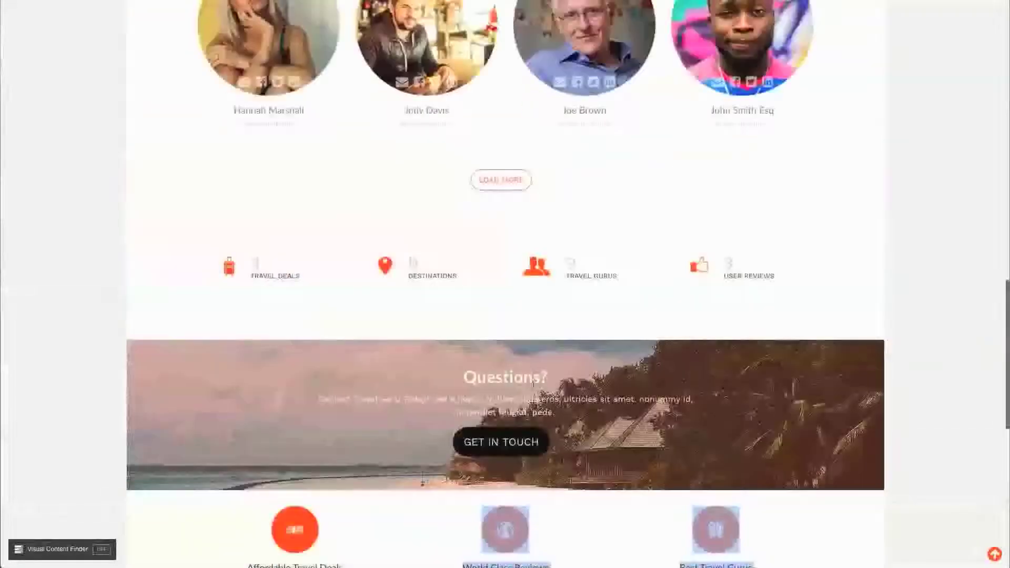
scroll(575, 362, "up", 3)
scroll(550, 388, "up", 4)
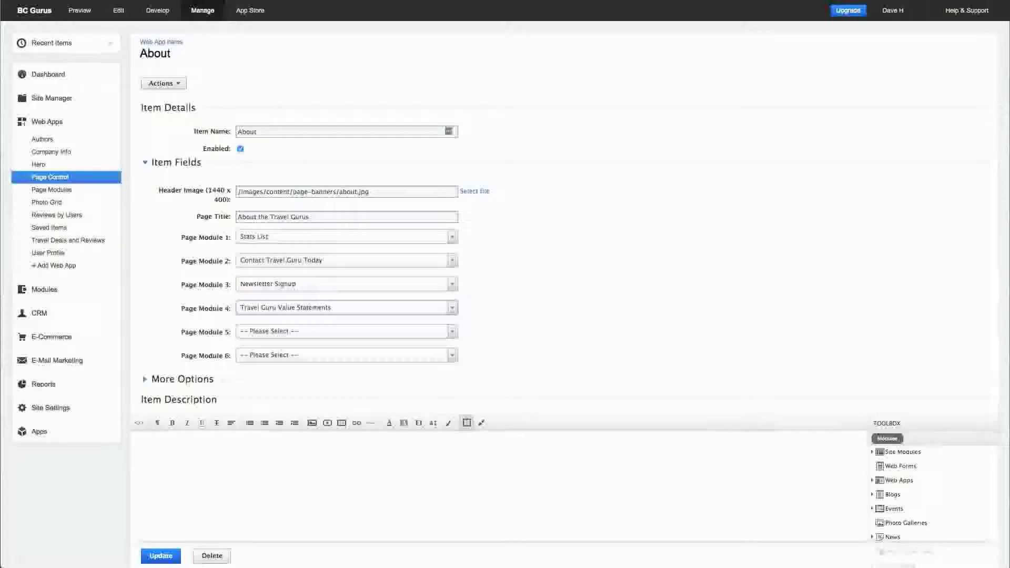
- Open the Newsletter Signup module, select its HTML description, return to design view, and expand Site Manager
left_click(55, 191)
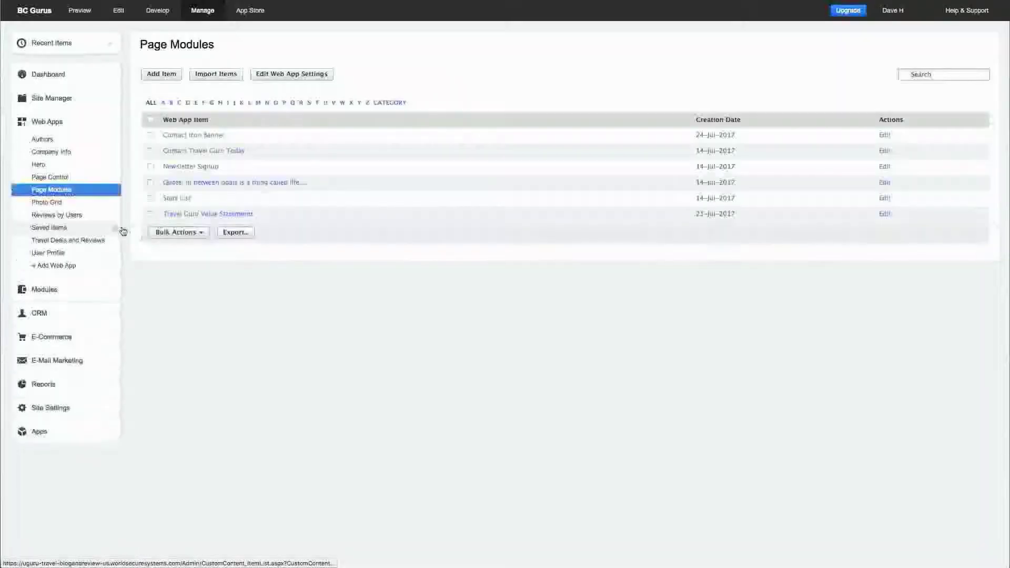
left_click(208, 167)
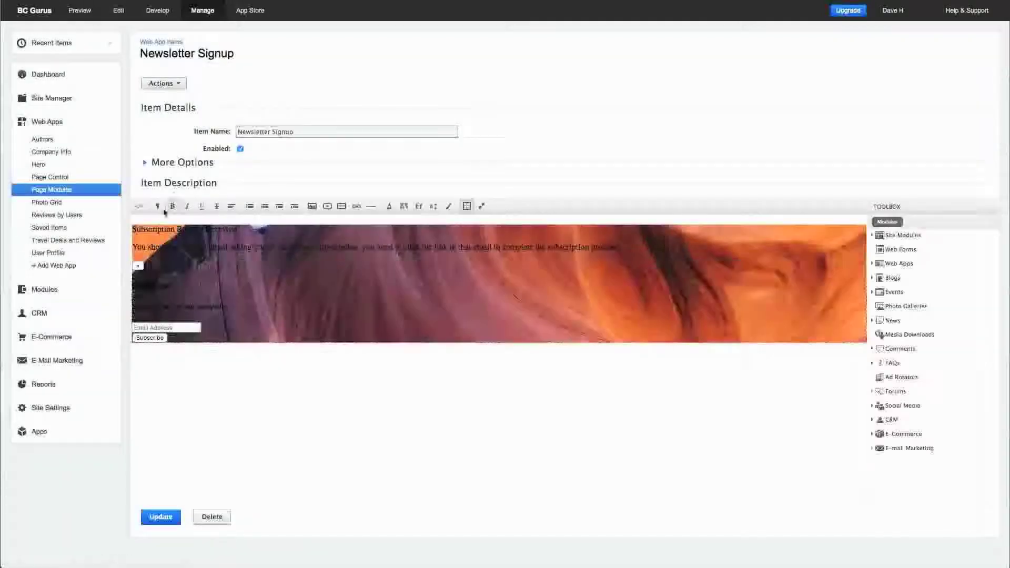
left_click(142, 207)
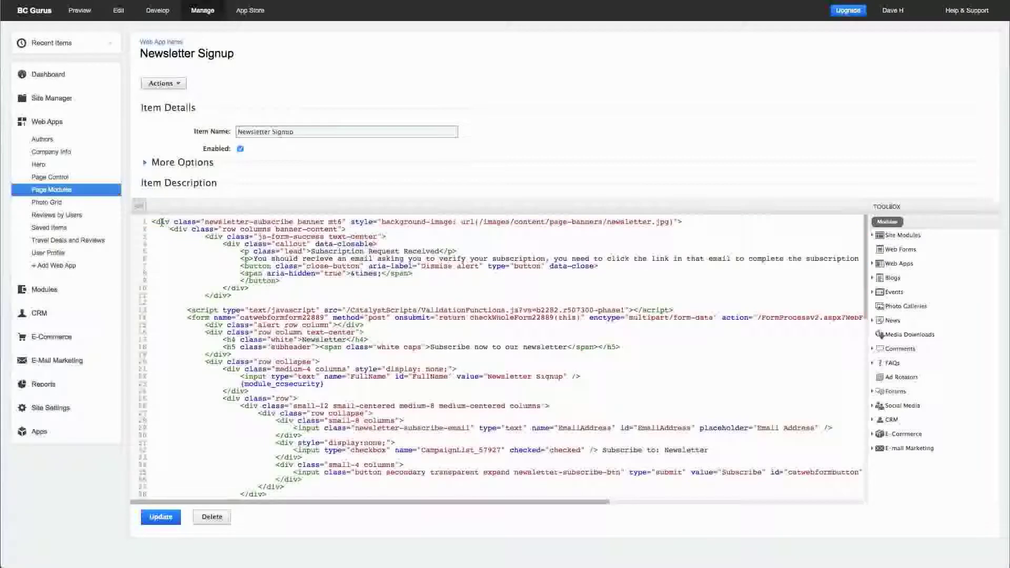
left_click_drag(151, 224, 266, 494)
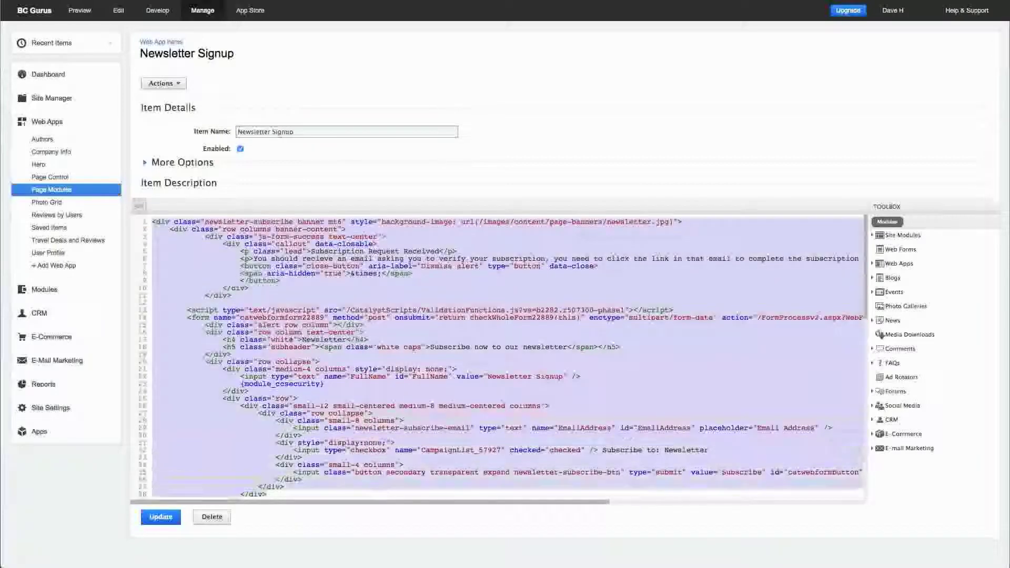
left_click(139, 207)
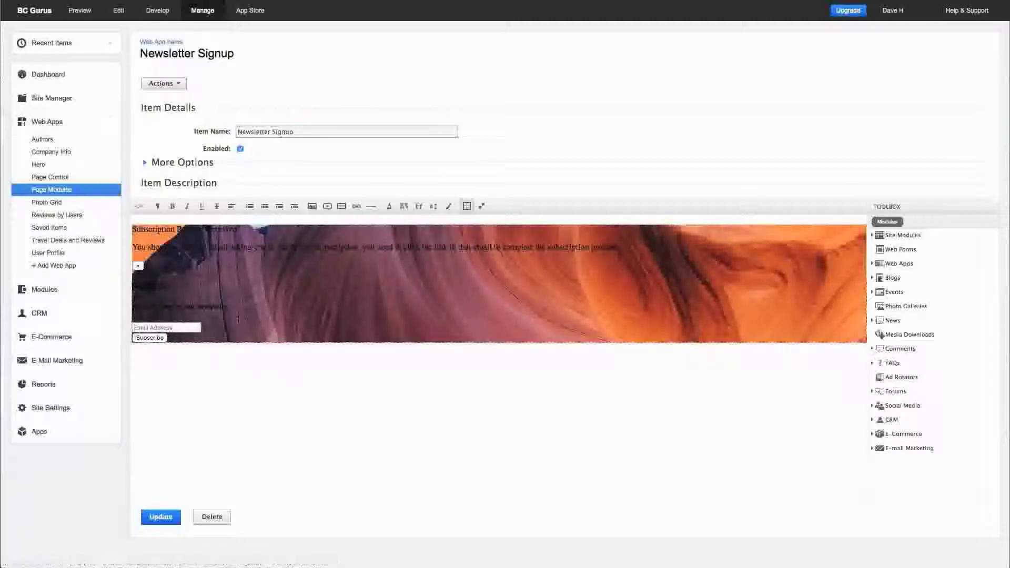
left_click(58, 103)
- Open the About page for editing from Site Manager's Pages list
left_click(42, 116)
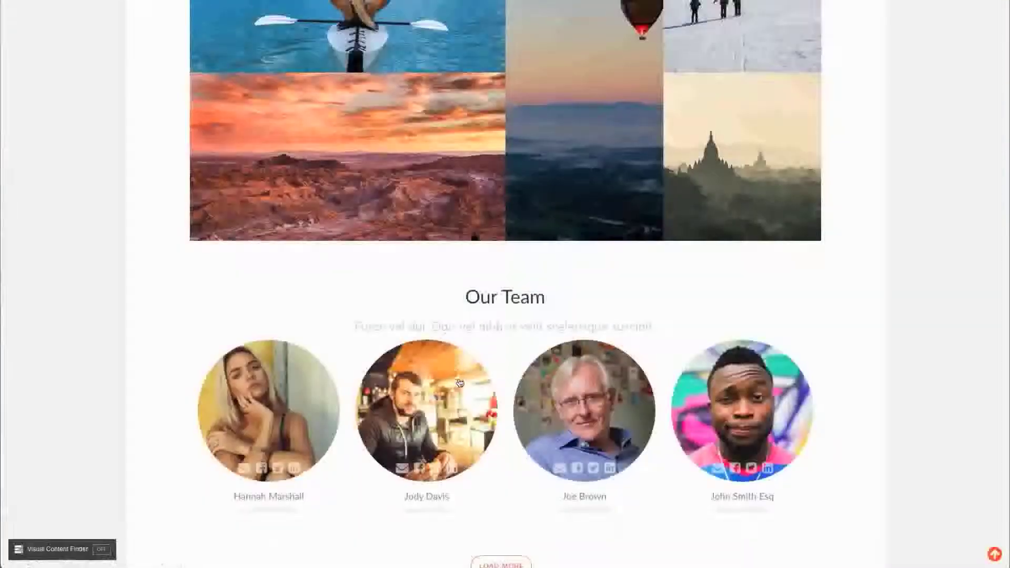
scroll(460, 382, "up", 9)
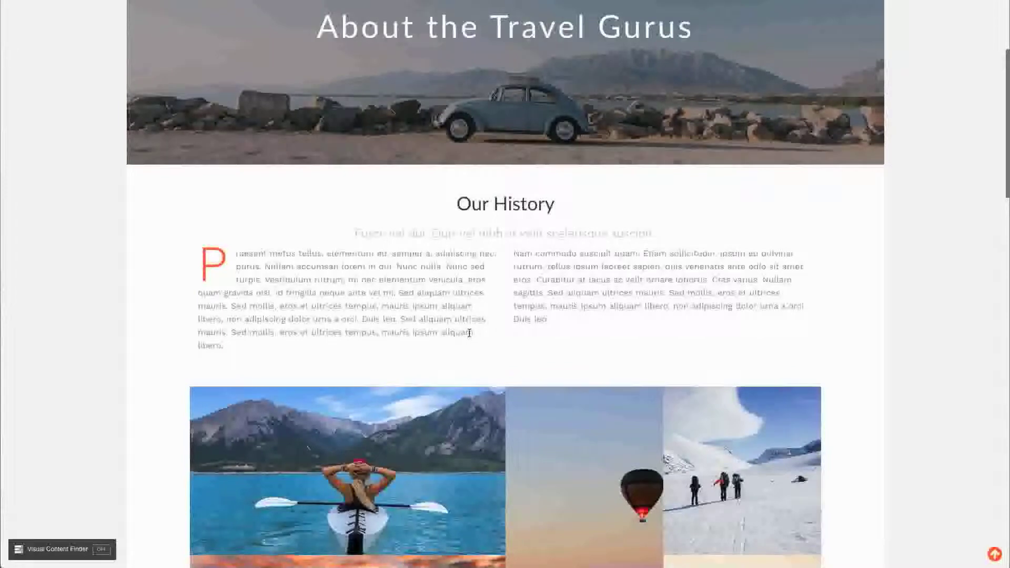
left_click_drag(477, 333, 414, 328)
left_click_drag(225, 344, 237, 251)
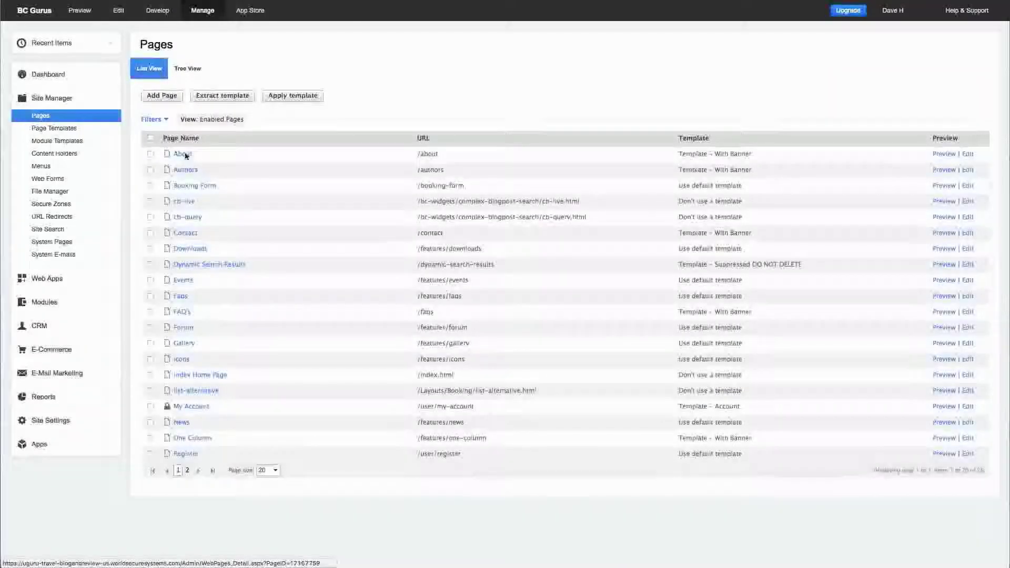
left_click(200, 154)
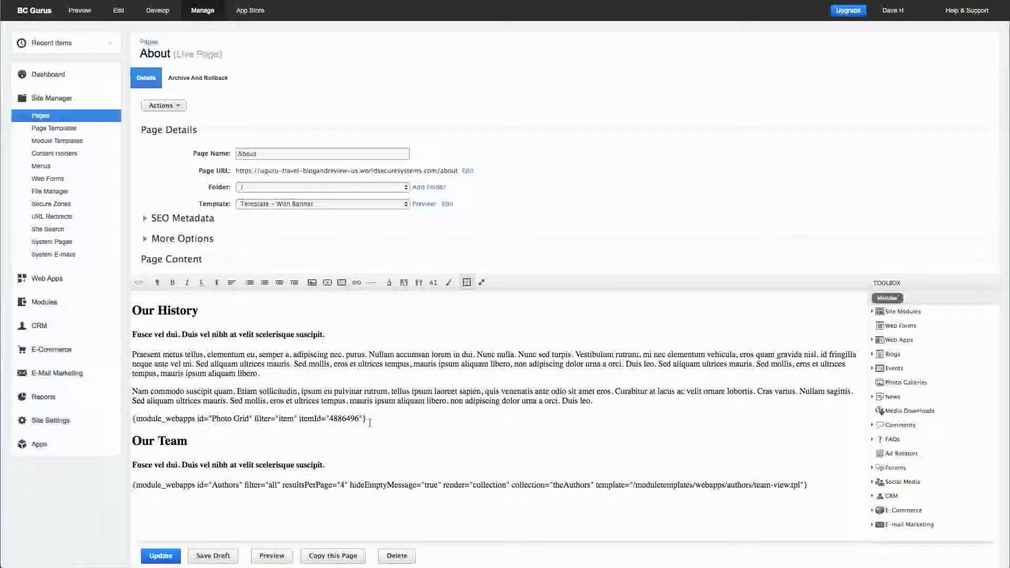
- In HTML view, insert two line breaks before the Photo Grid module tag
left_click_drag(381, 419, 136, 419)
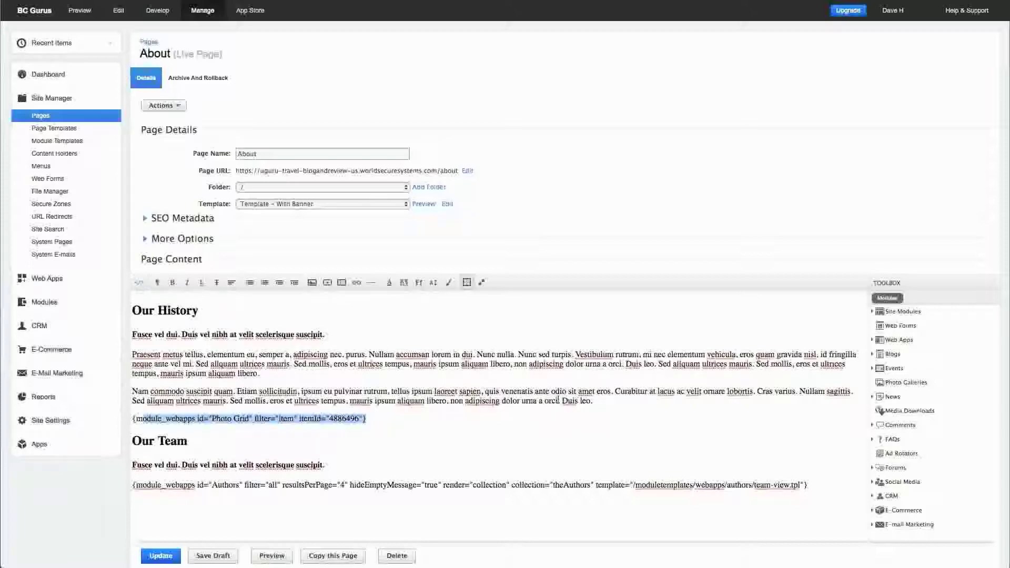
left_click(602, 402)
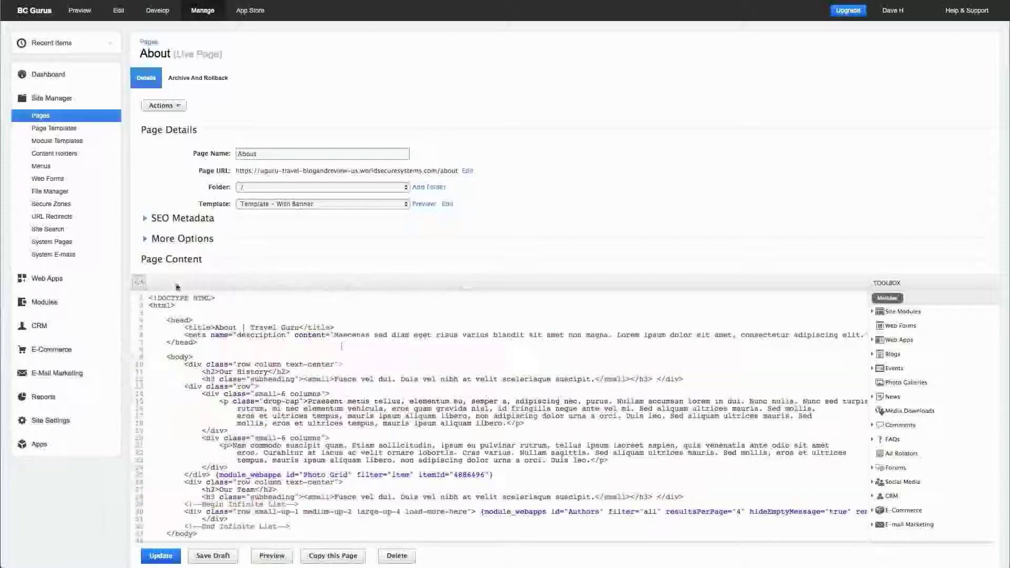
left_click(138, 283)
scroll(322, 385, "down", 2)
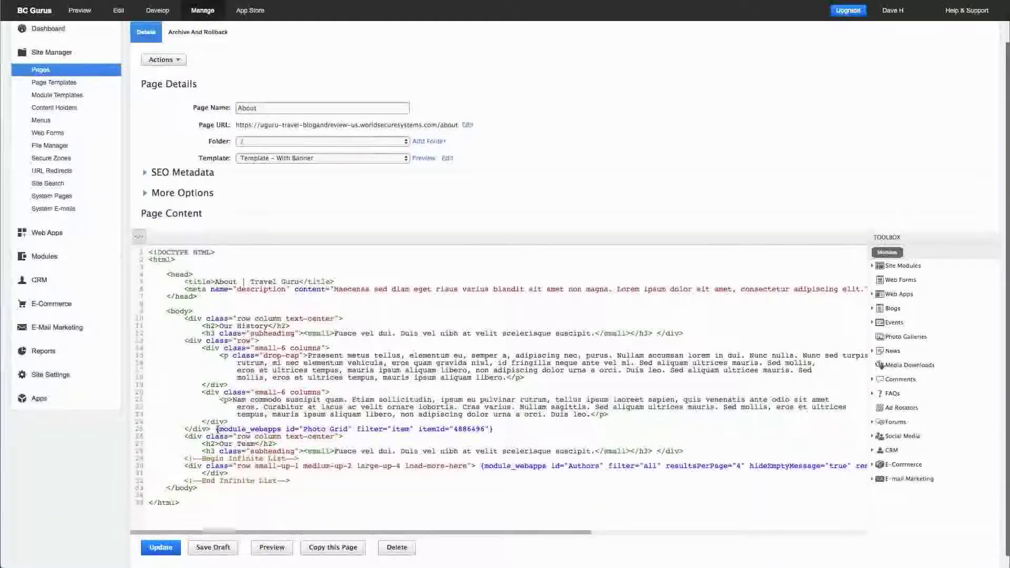
left_click(215, 428)
key("Return")
key("Return")
key("Return")
key("Return")
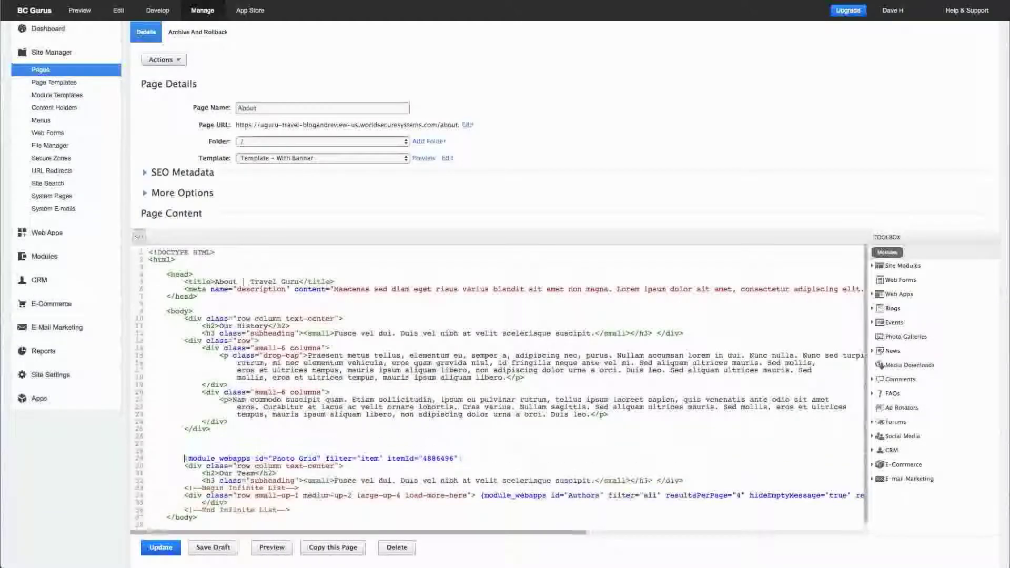
key("Return")
key("Return")
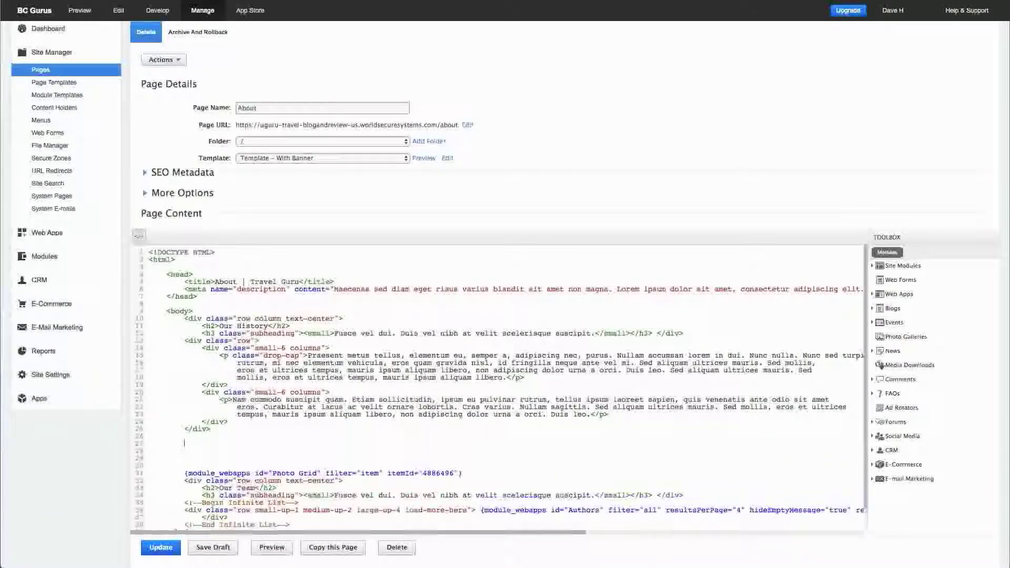
left_click(891, 296)
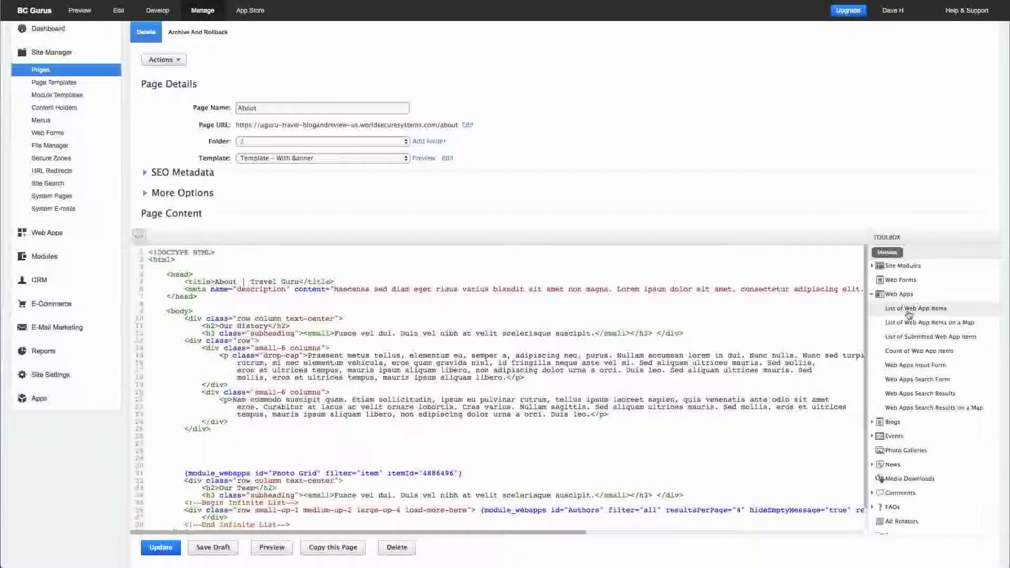
- Insert a Page Modules web app item as an Individual Item: Travel Guru Value Statements
left_click(909, 311)
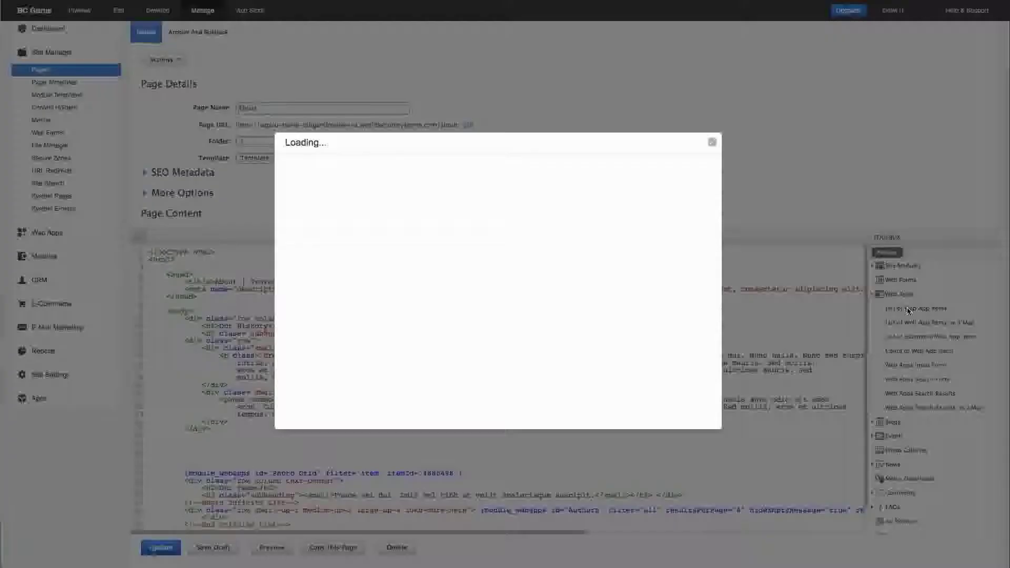
left_click(326, 171)
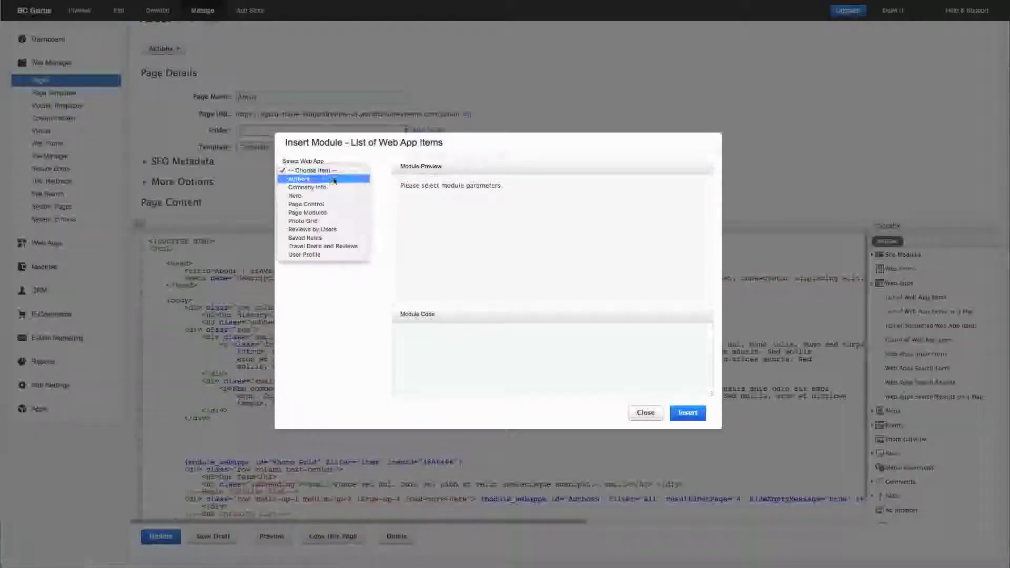
left_click(332, 211)
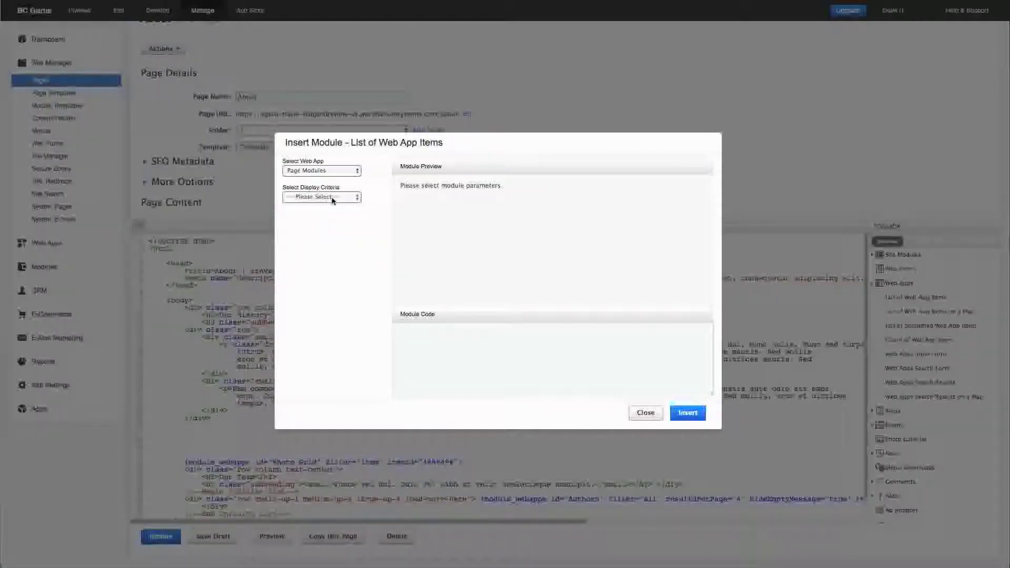
left_click(333, 198)
left_click(334, 205)
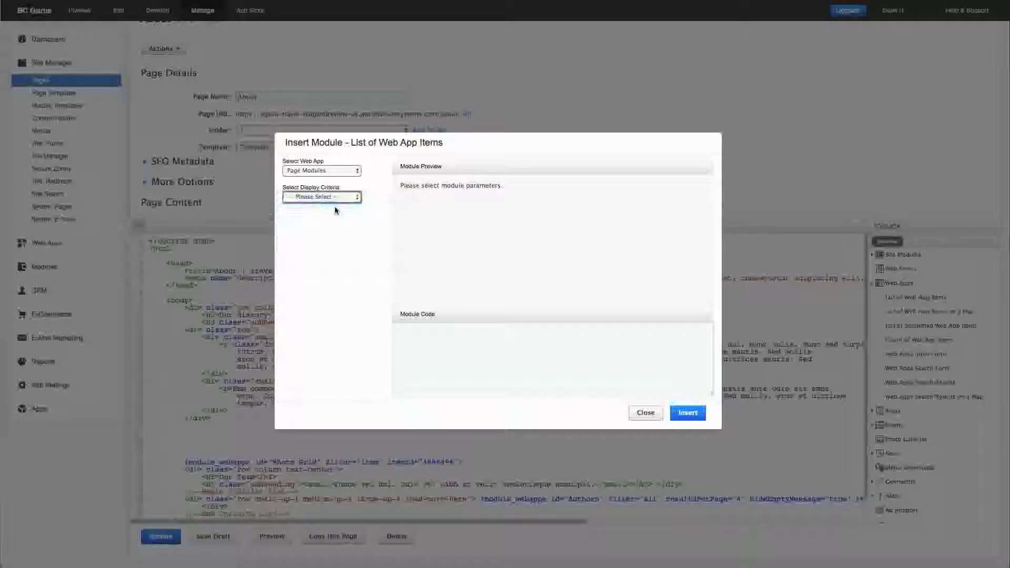
left_click(331, 224)
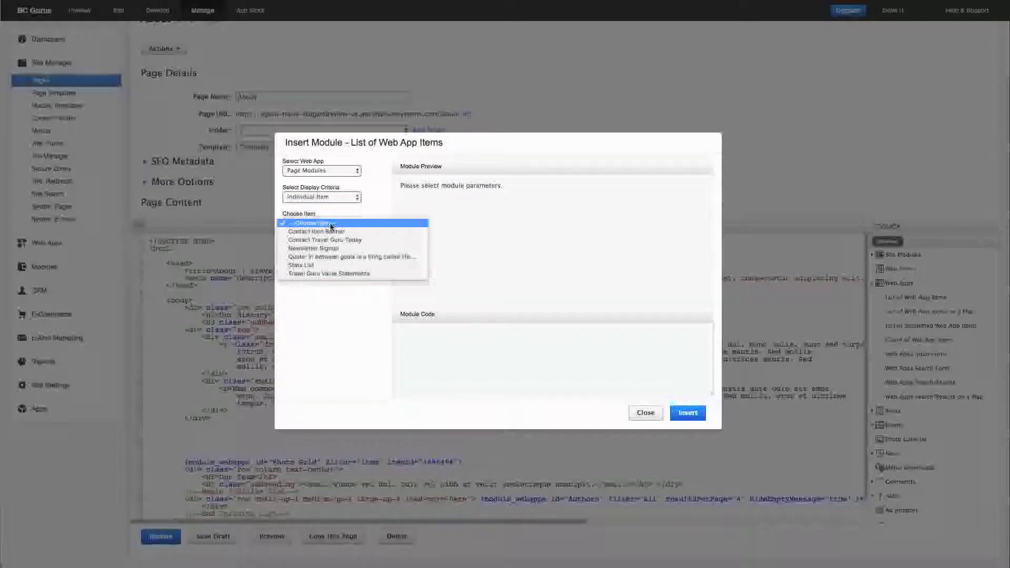
left_click(324, 273)
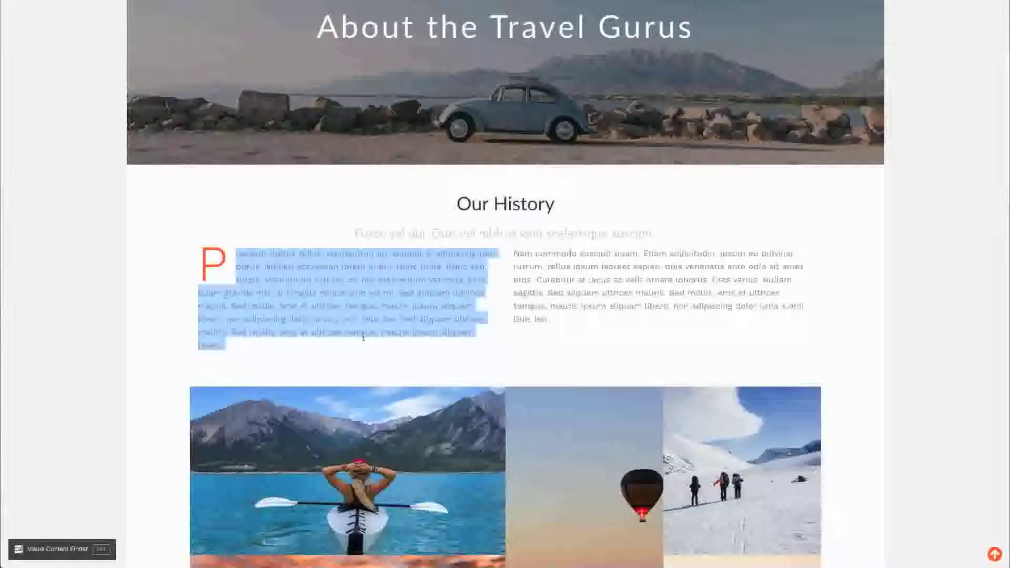
- Reload the live About page and scroll to verify the three value statements below Our History
key("ctrl+r")
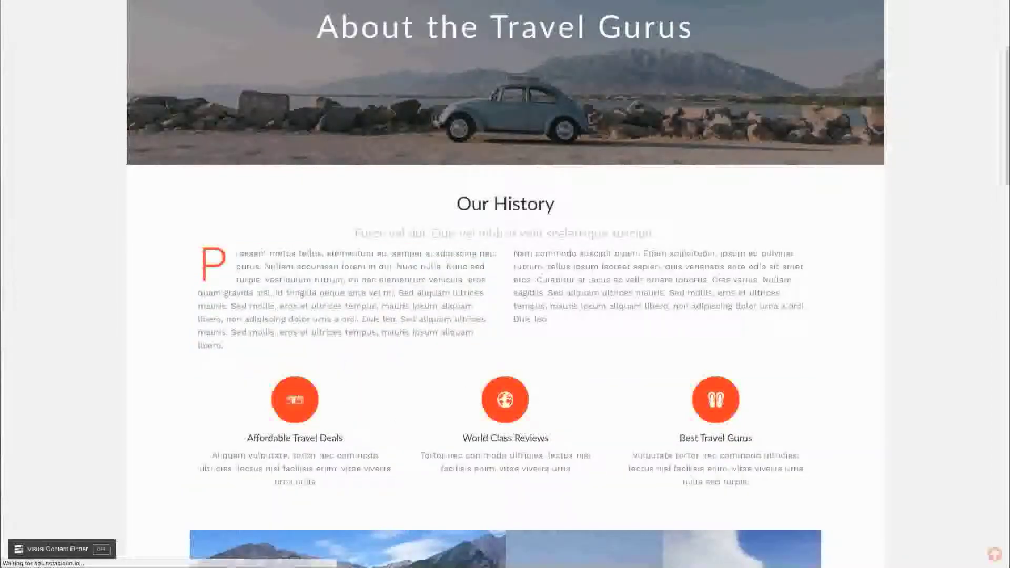
scroll(230, 372, "down", 10)
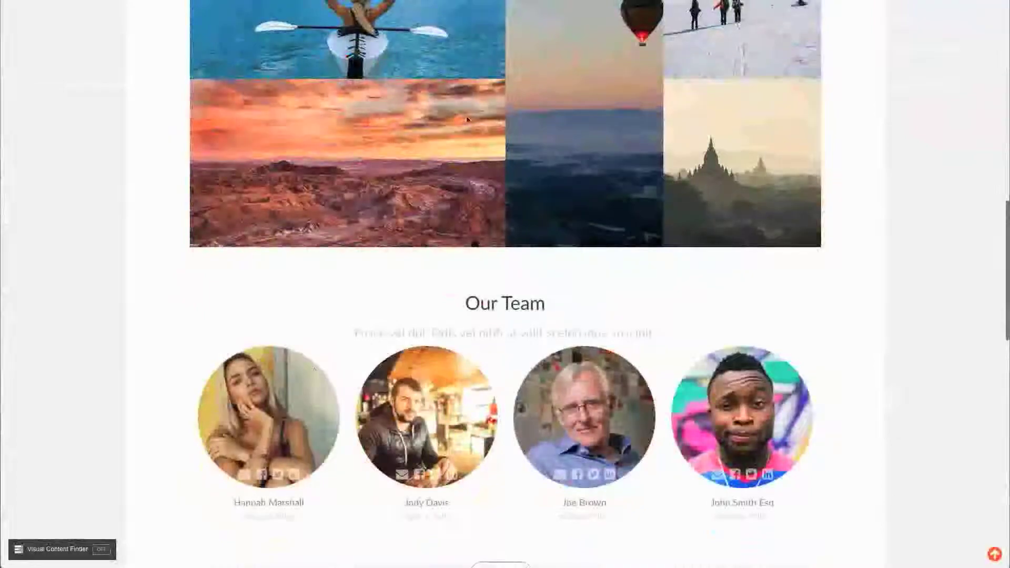
scroll(512, 352, "down", 5)
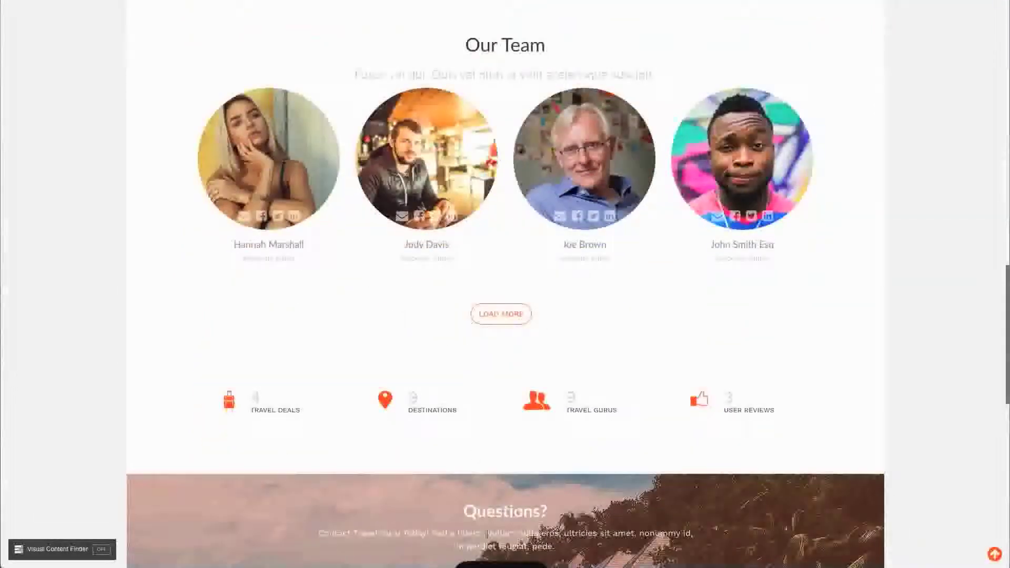
scroll(386, 386, "up", 15)
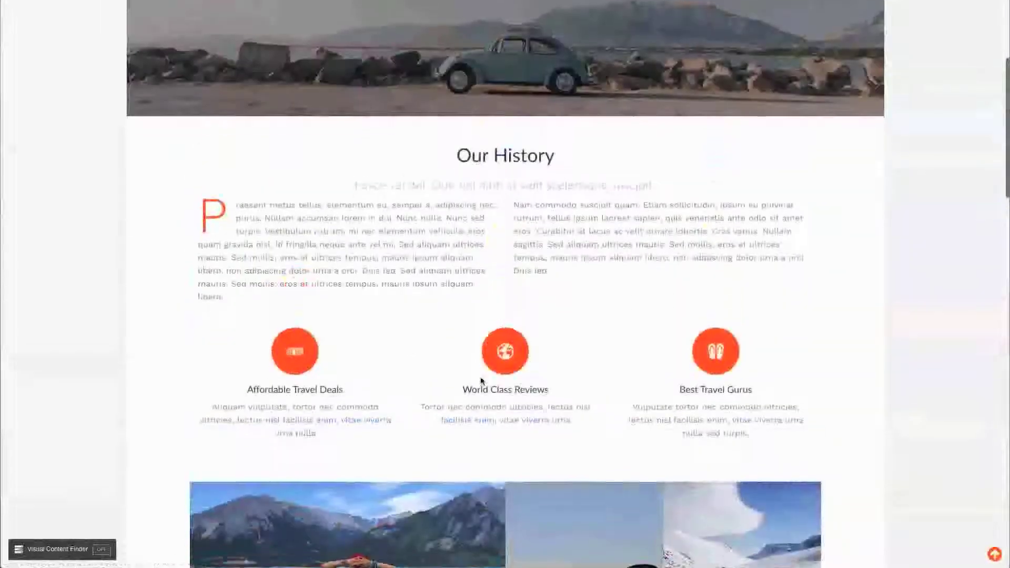